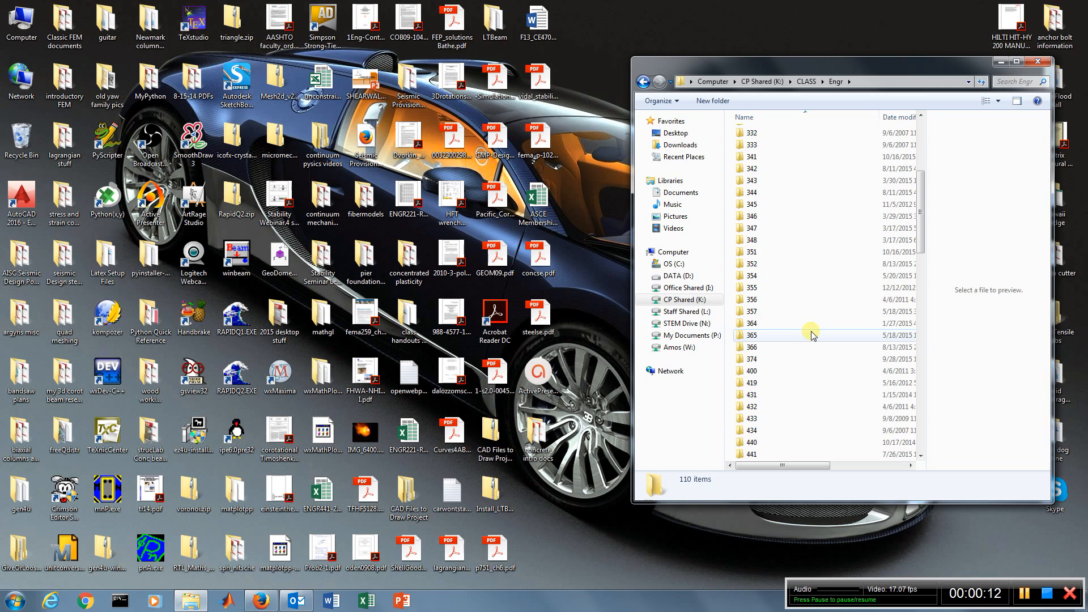
Launch column.exe from the Column subfolder of the 442 class folder and allow it to run
double_click(753, 359)
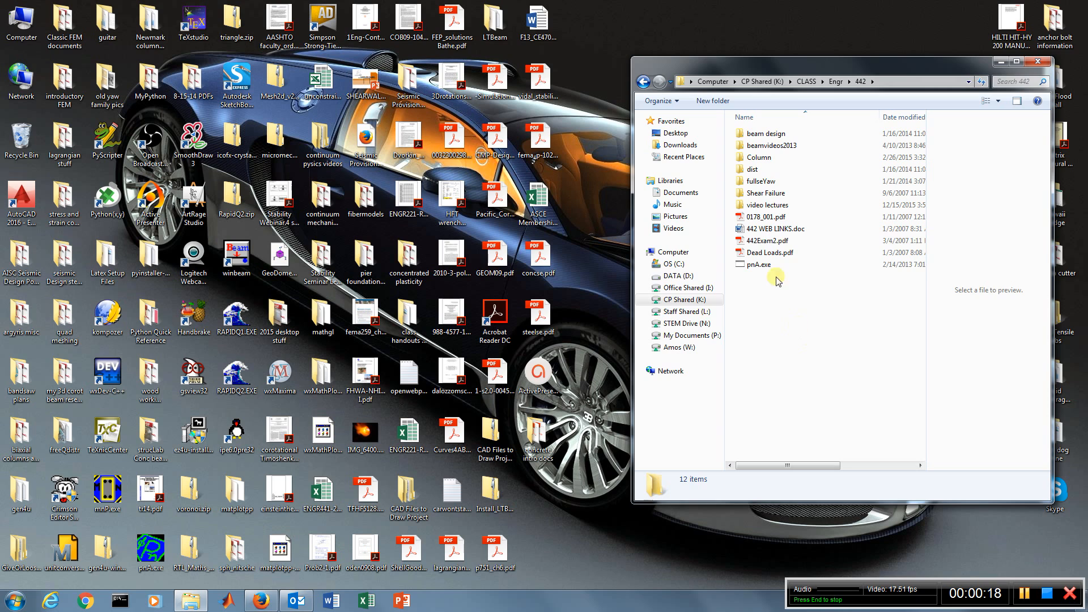
double_click(760, 159)
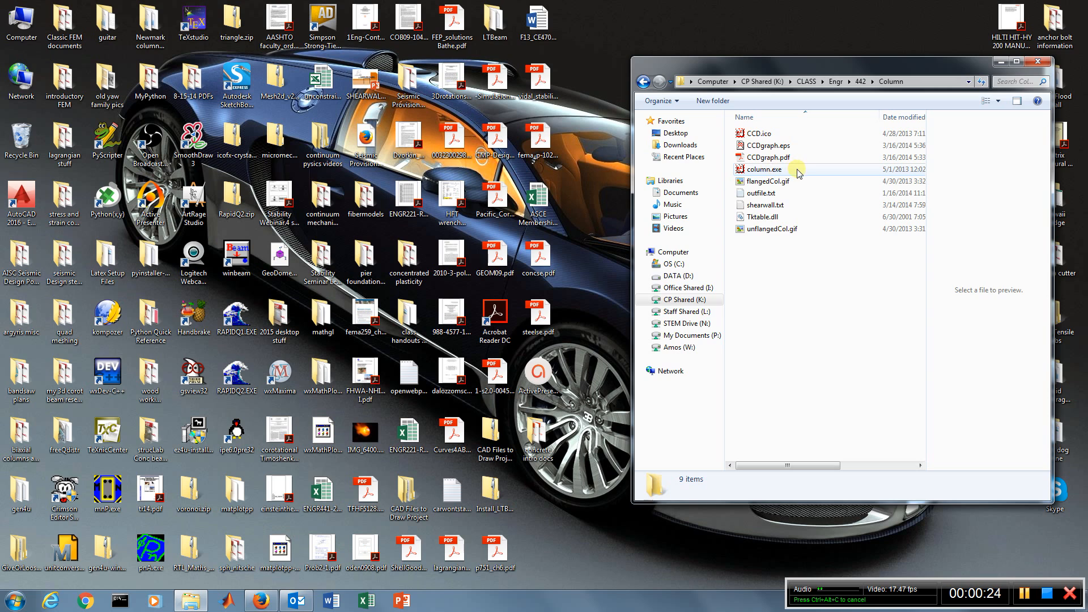
double_click(759, 169)
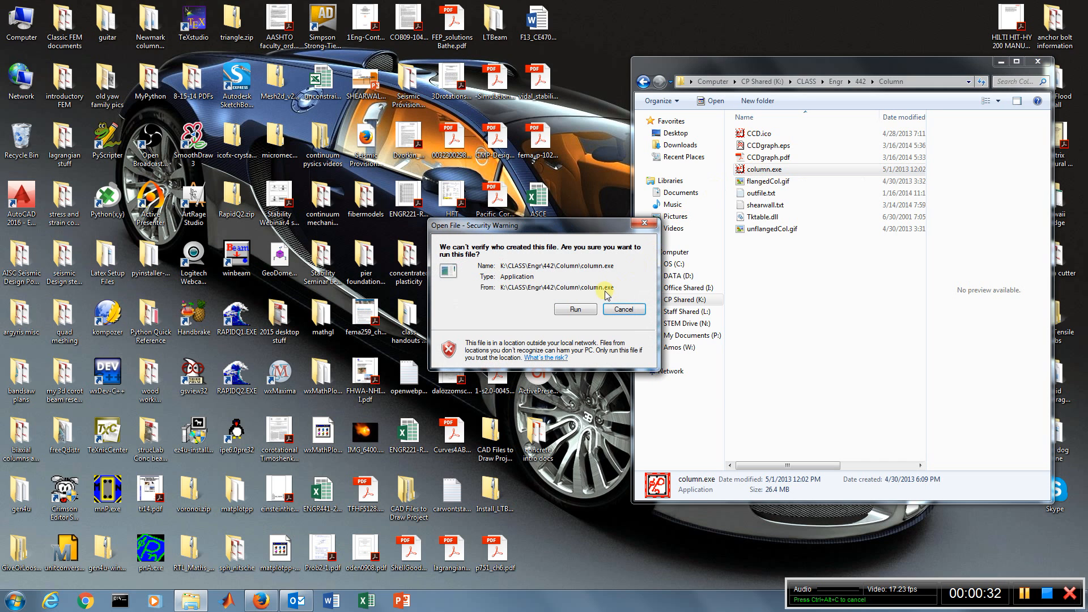
click(576, 309)
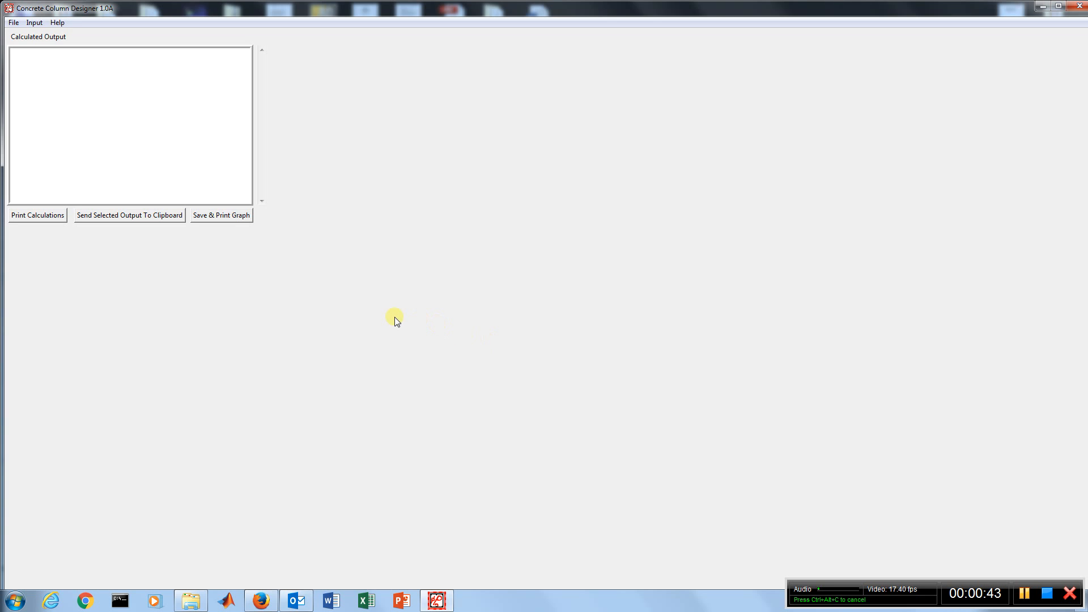
Fill in the project information with title Intro, job number 2015 and the designer's initials
click(35, 21)
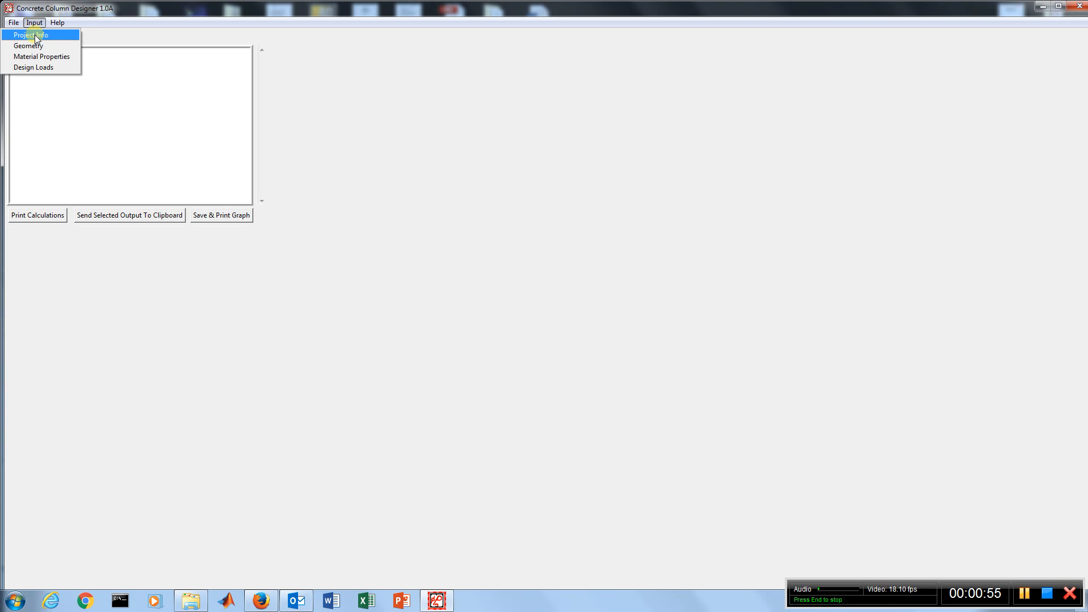
click(35, 36)
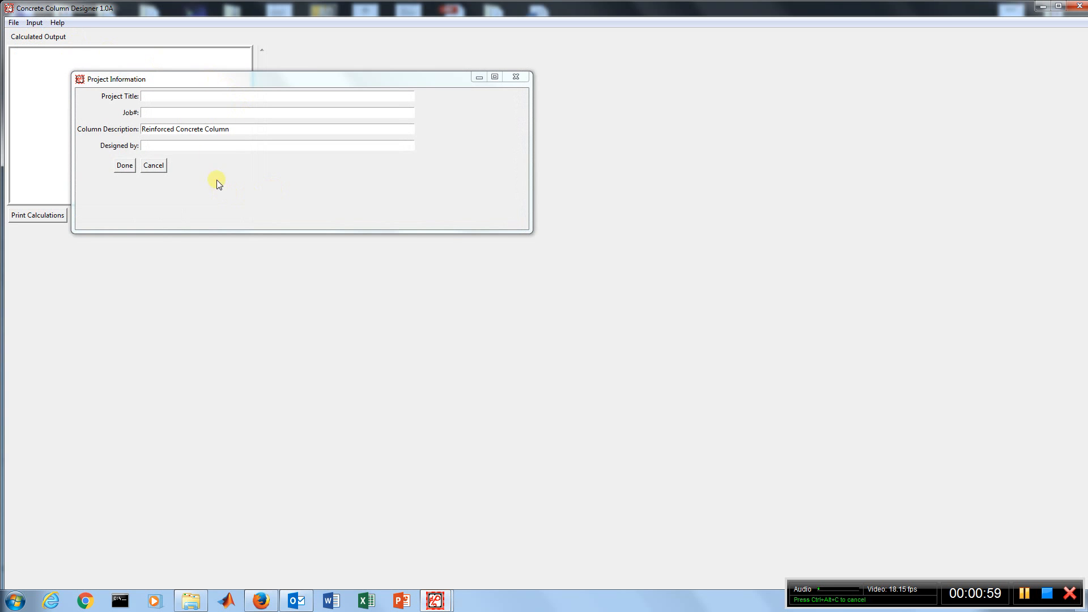
click(164, 146)
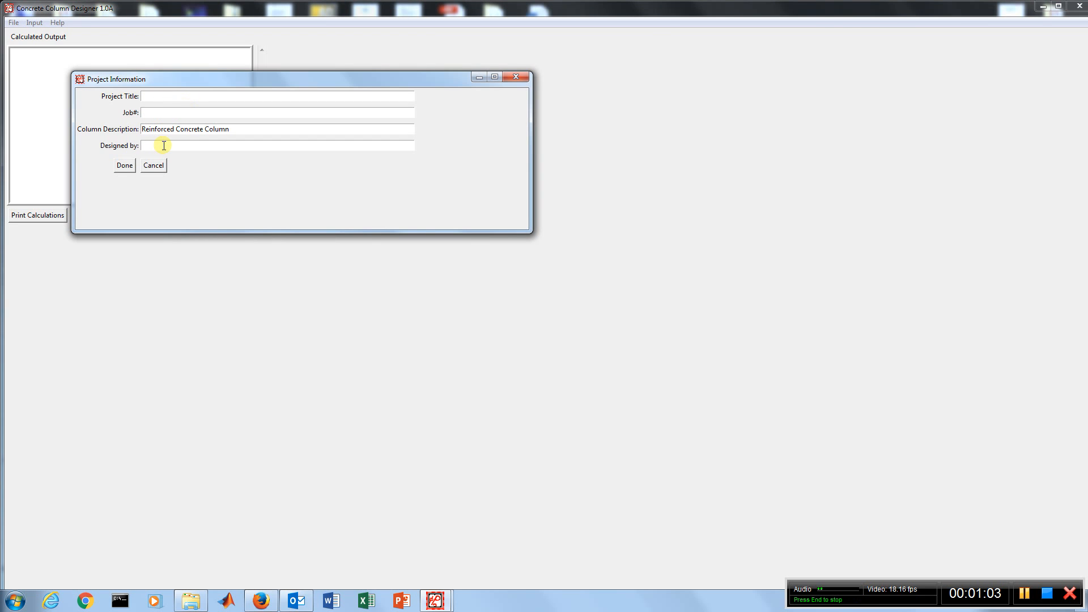
text(LLY)
click(160, 97)
text(Int)
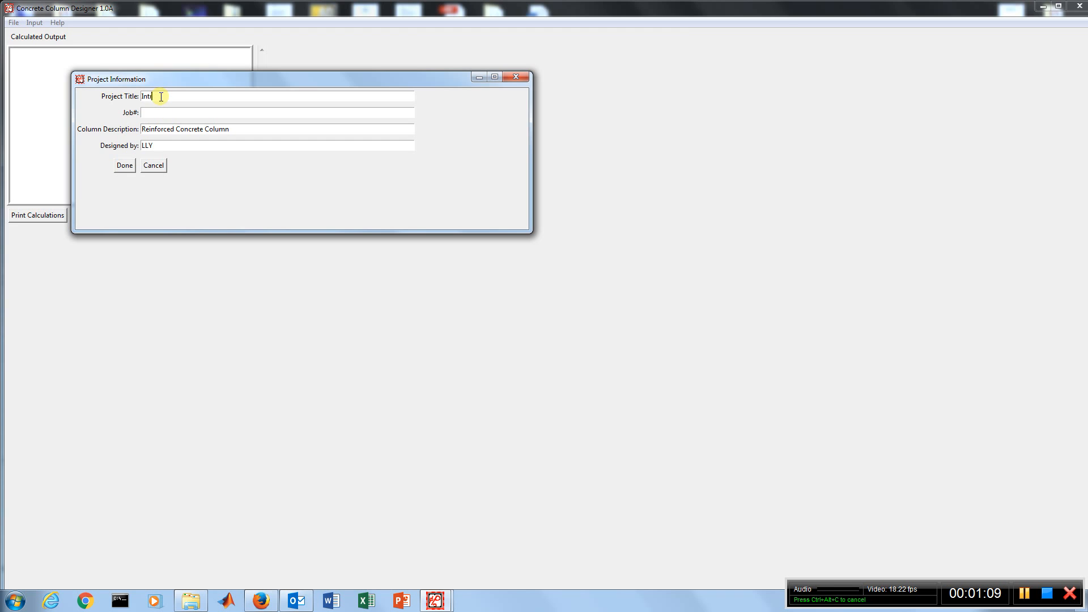
text(ro)
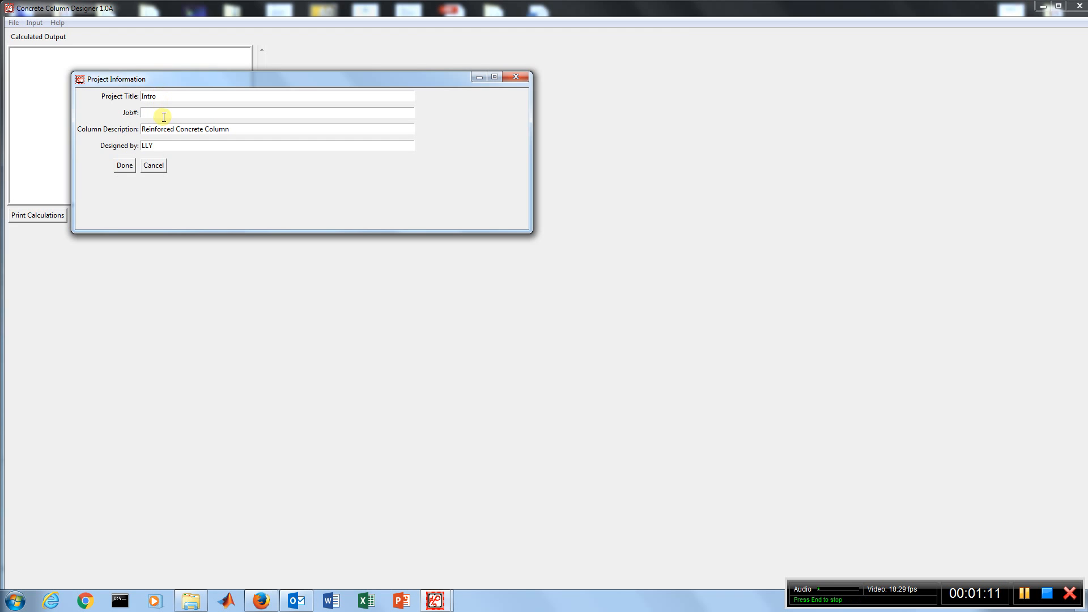
click(166, 113)
text(15)
click(125, 165)
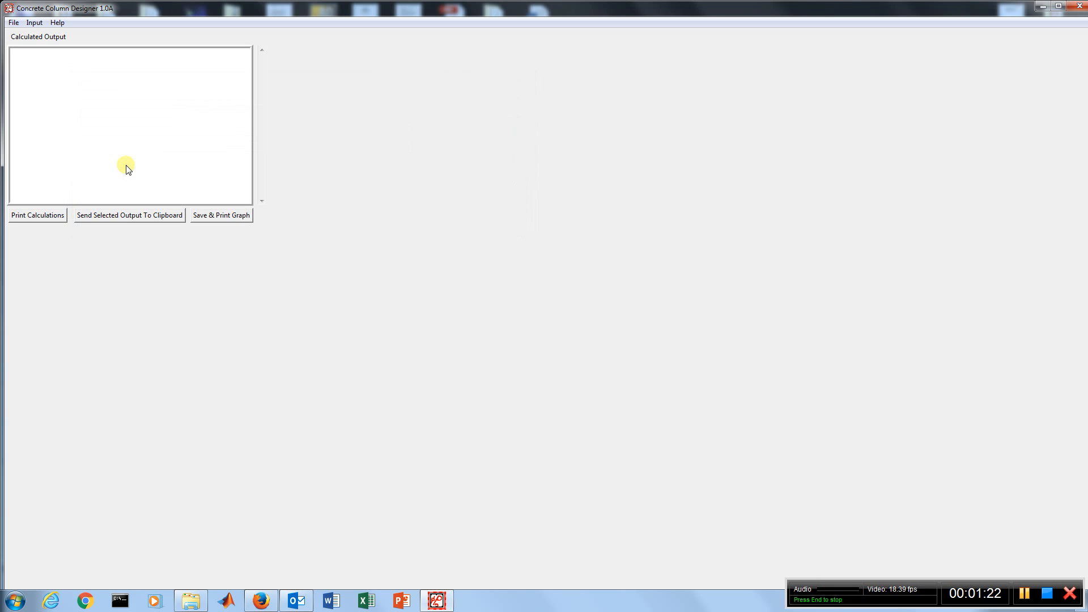
Set the number of steel layers to 2 in the column geometry input
click(33, 21)
click(35, 46)
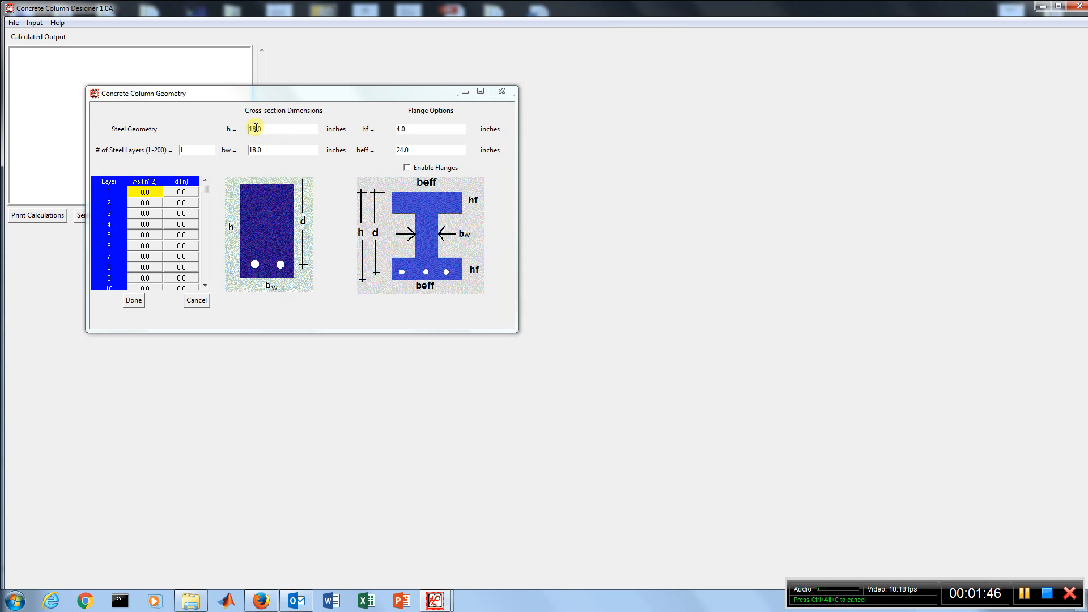
click(269, 128)
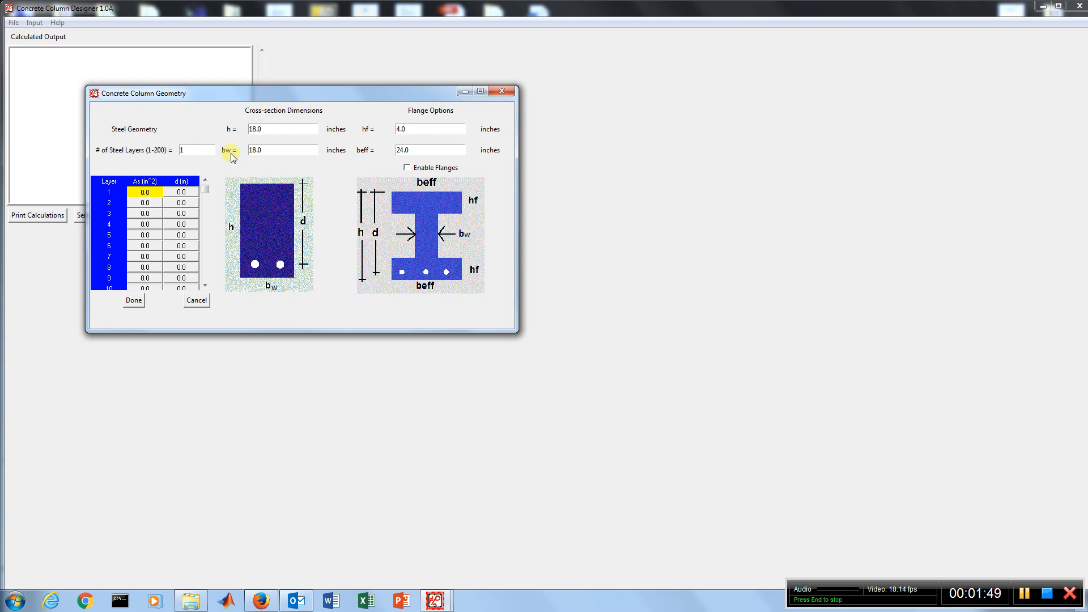
click(195, 151)
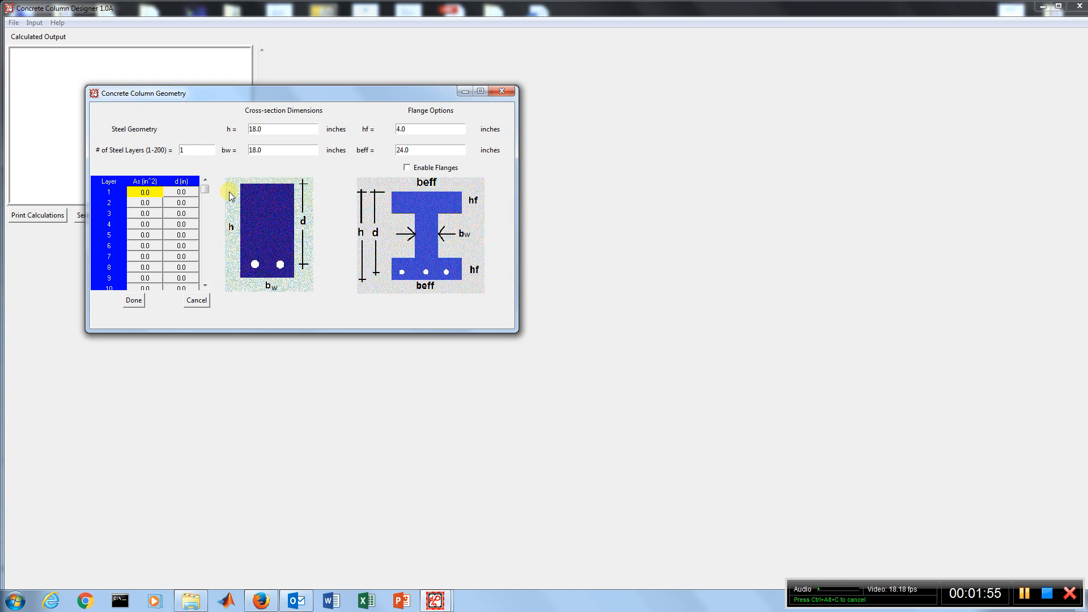
key(BackSpace)
text(2)
mouse_move(206, 190)
mouse_down()
mouse_move(209, 288)
mouse_move(202, 182)
mouse_up()
click(189, 150)
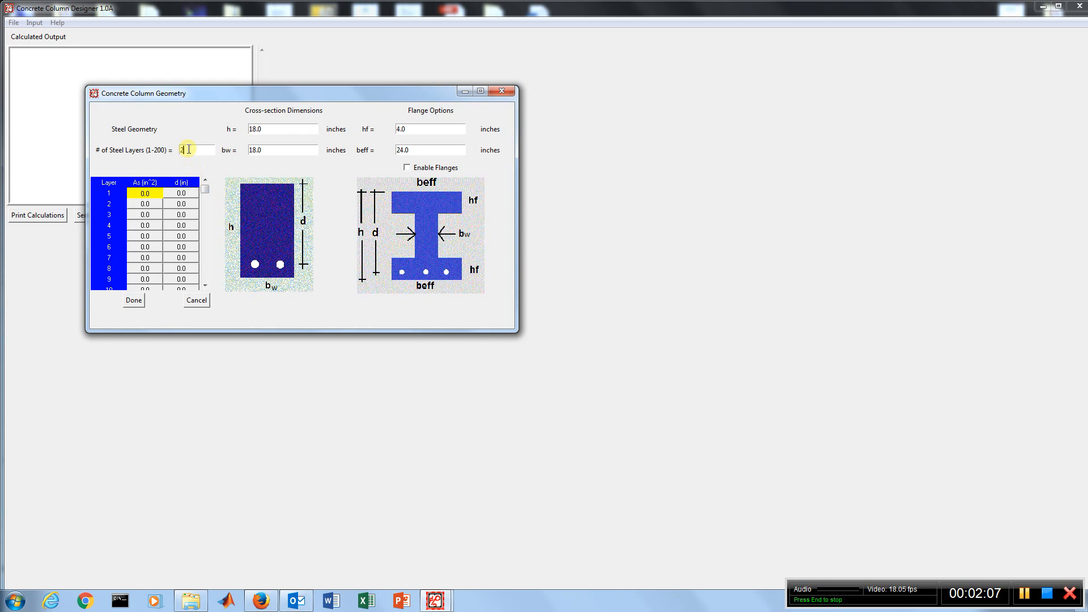
Enter a steel area As of 2 in² for both layer 1 and layer 2
click(151, 195)
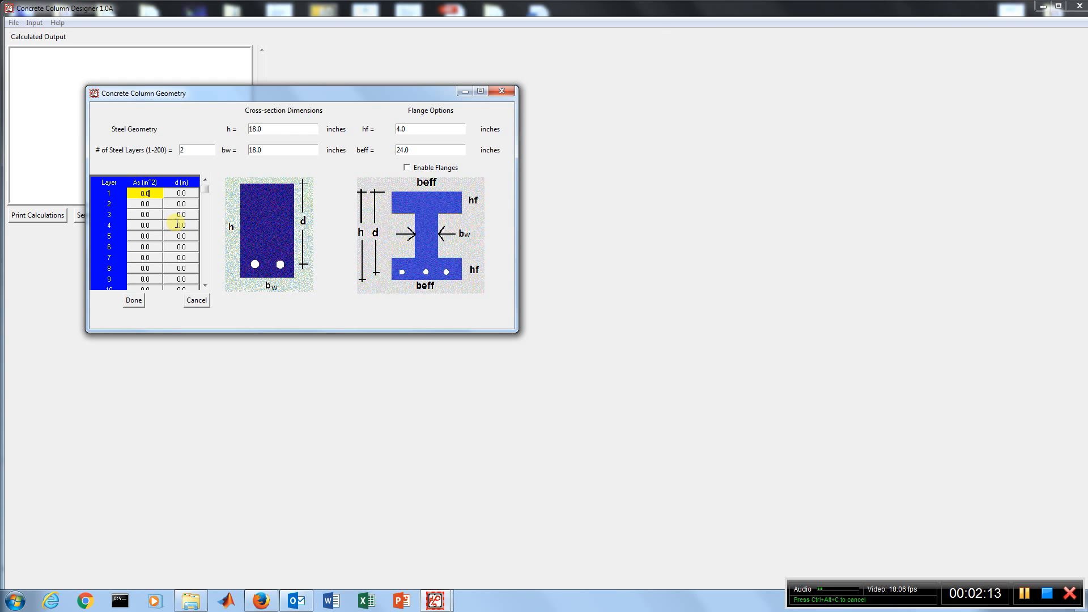
text(2)
click(151, 204)
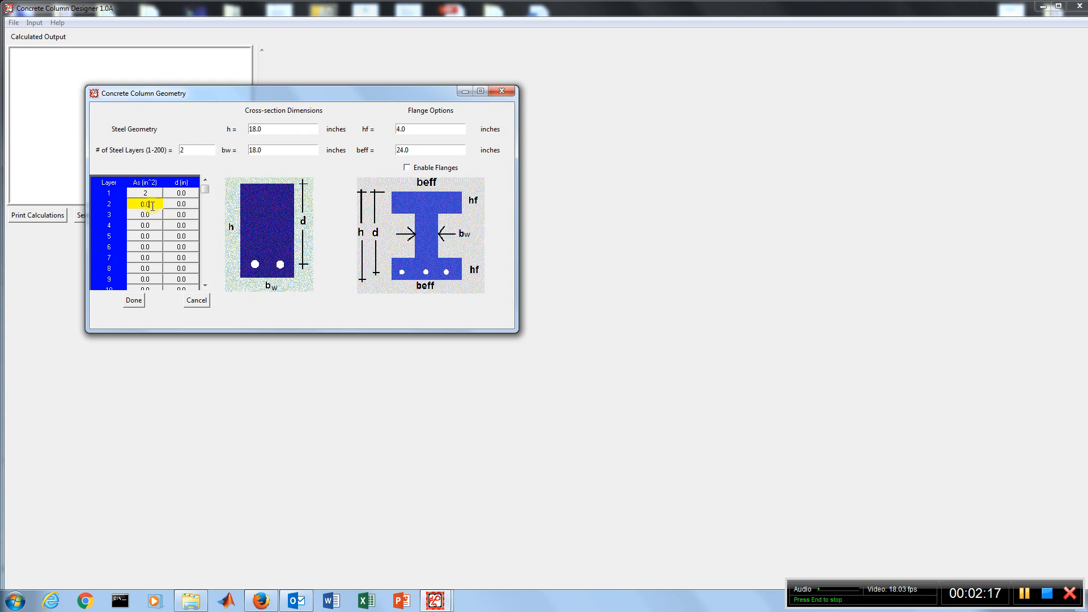
text(2)
Set the steel depths d to 2.5 in for layer 1 and 15.5 in for layer 2, and apply the geometry
click(192, 196)
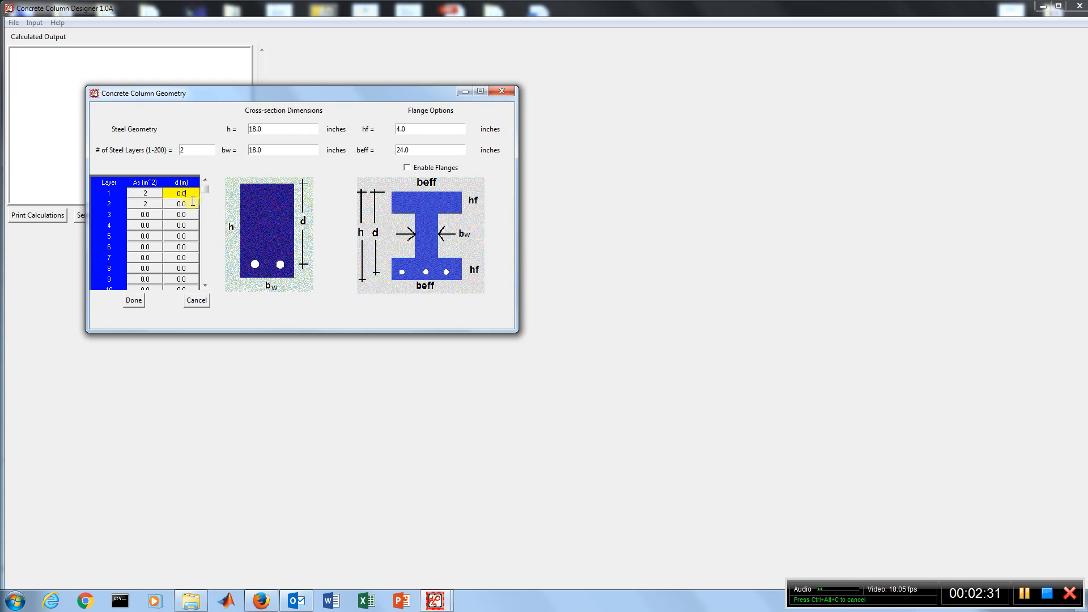
text(2.5)
click(188, 205)
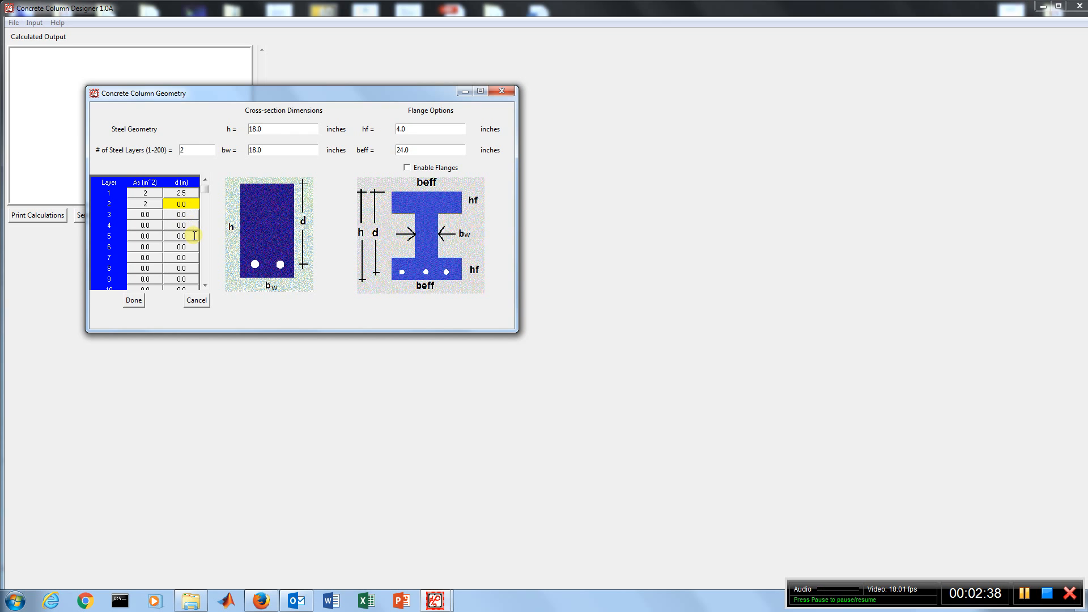
text(15.5)
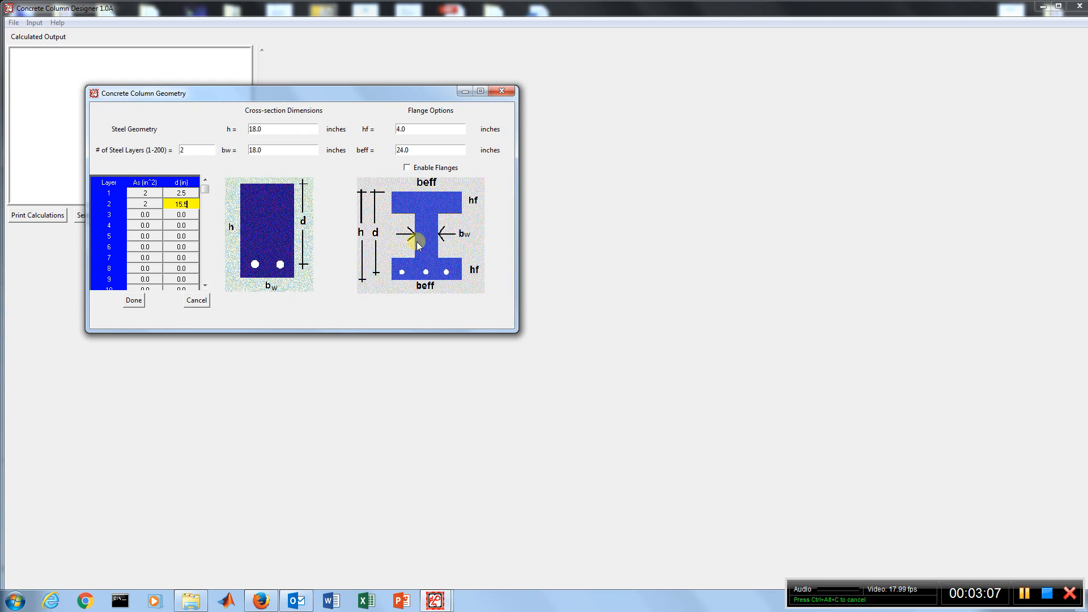
click(135, 305)
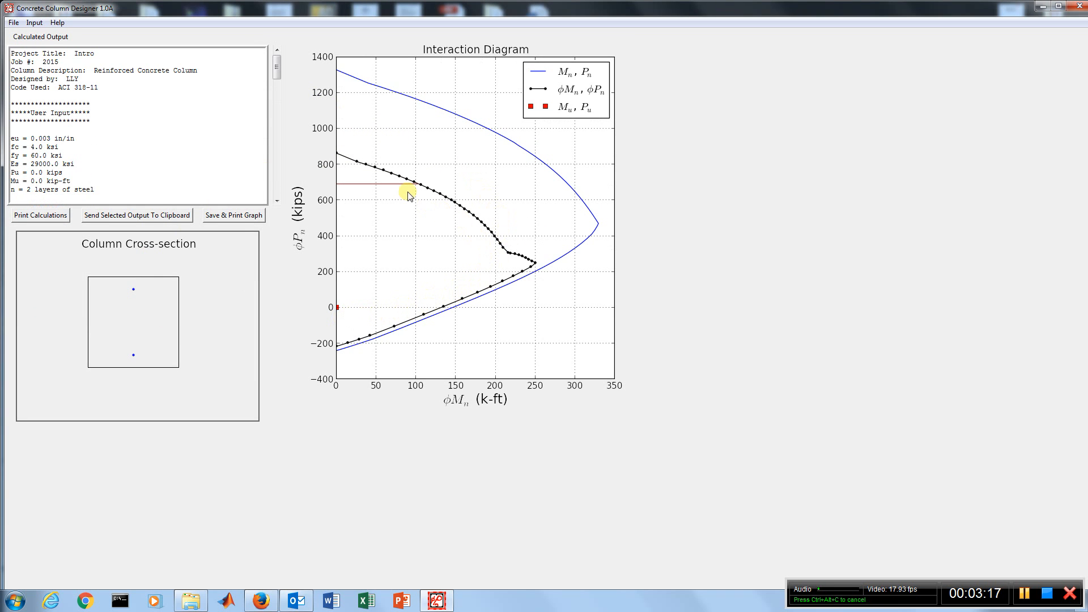
click(133, 289)
click(134, 290)
Set the concrete strength fc' to 5.0 ksi in the material properties
click(33, 22)
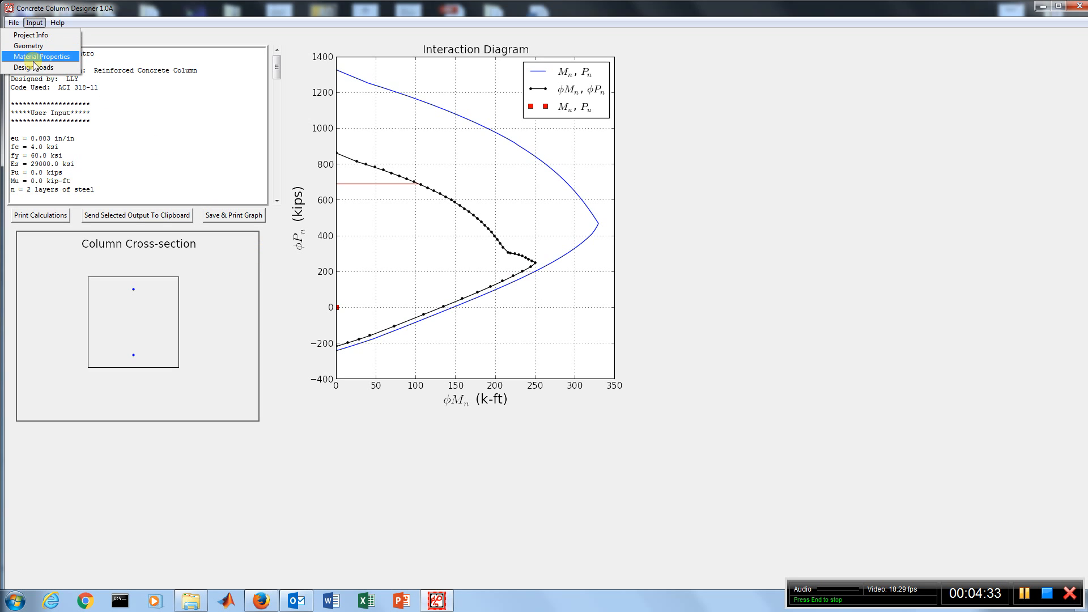
click(33, 58)
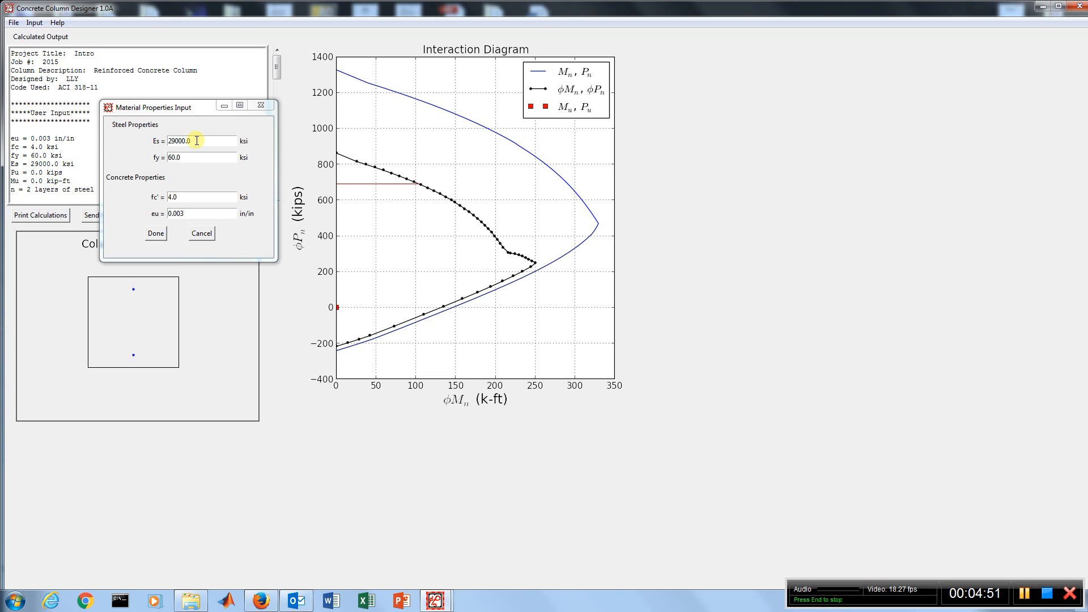
click(170, 197)
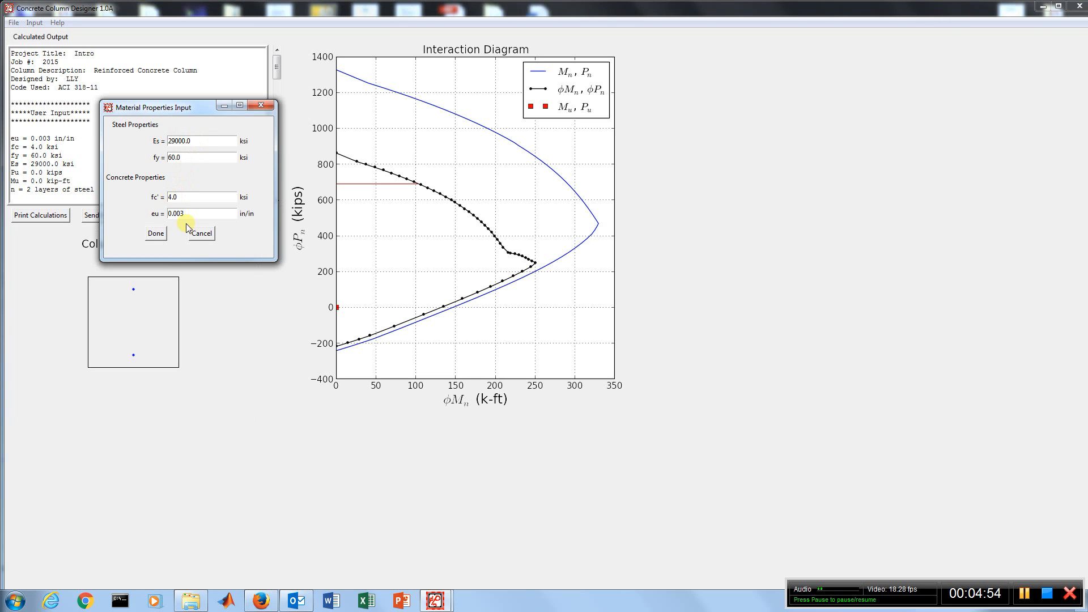
key(Delete)
text(5)
click(156, 233)
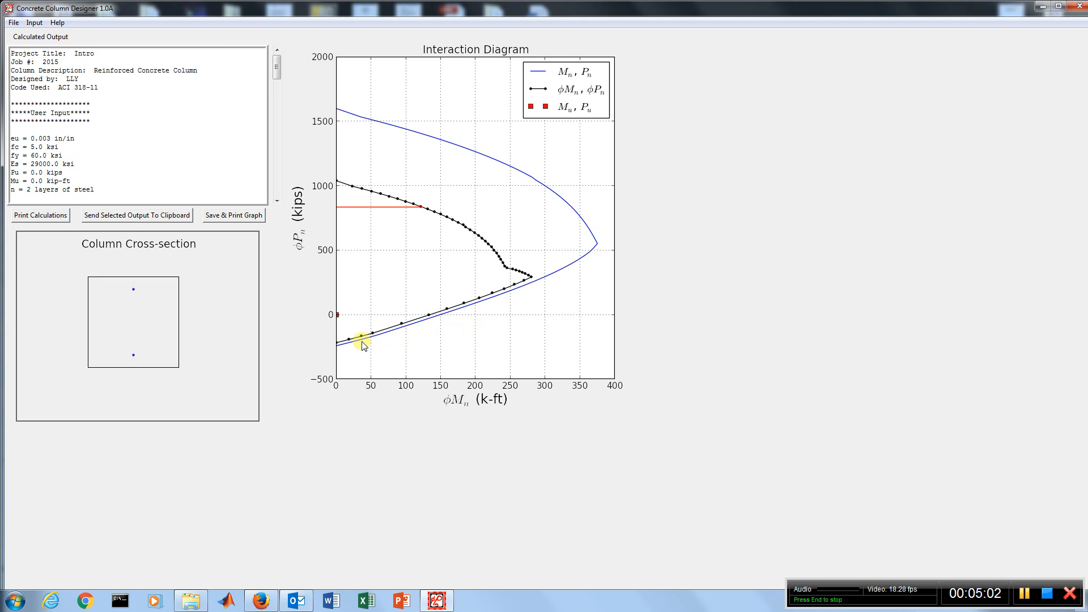
Set the design loads to Mu = 150 kip-ft and Pu = 550 kips
click(34, 23)
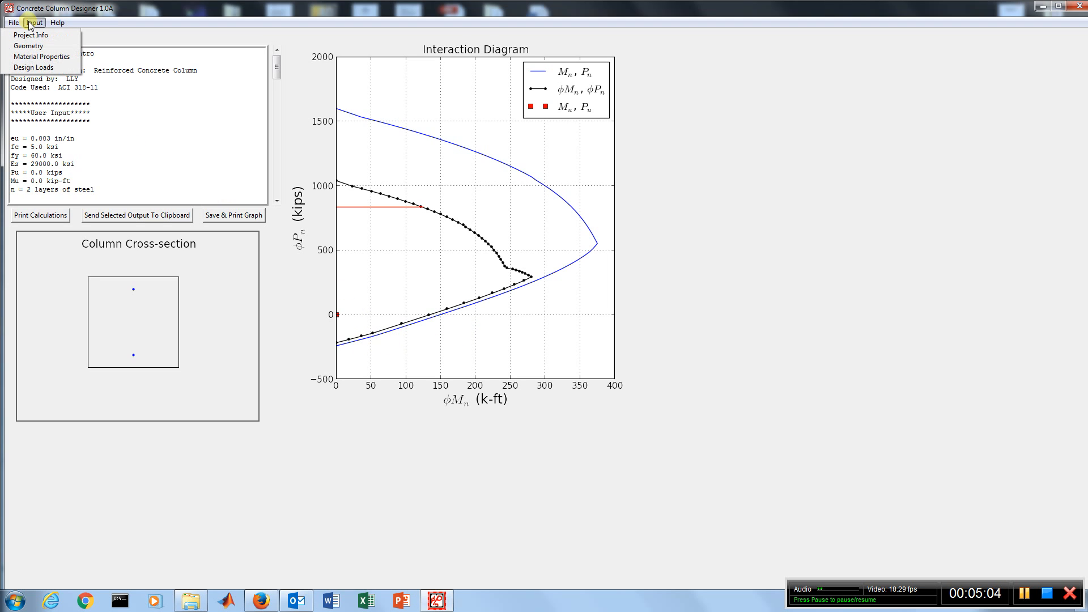
click(40, 68)
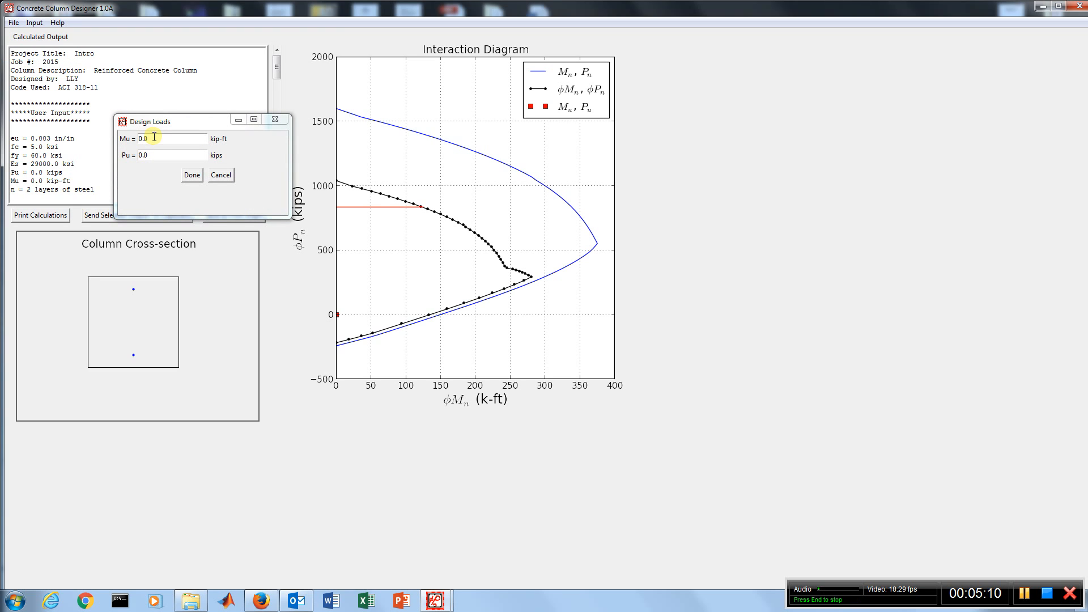
click(154, 136)
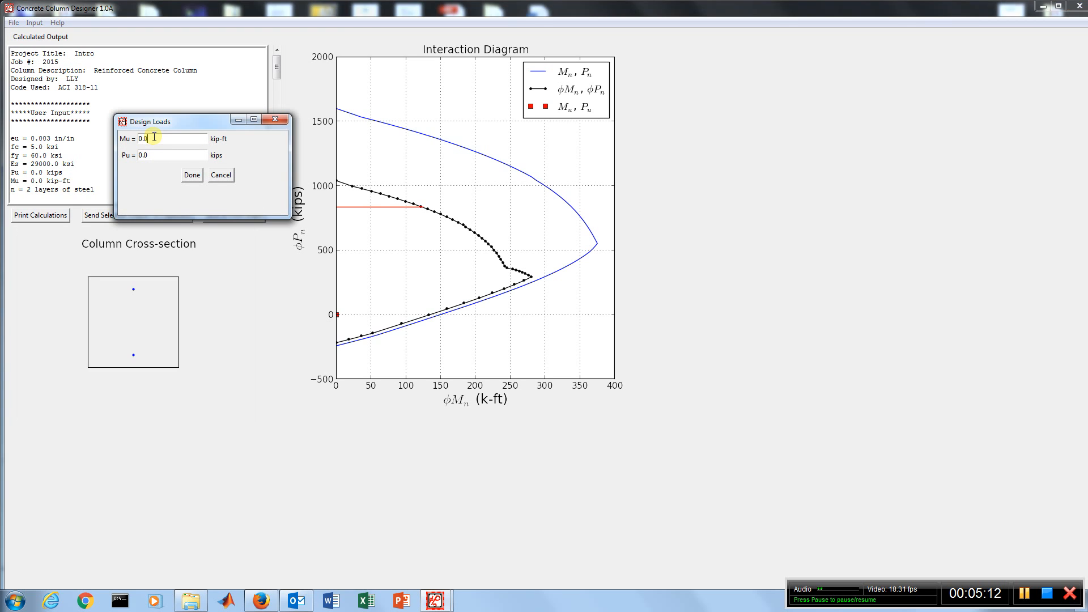
key(BackSpace)
key(BackSpace)
text(15)
key(BackSpace)
key(BackSpace)
key(BackSpace)
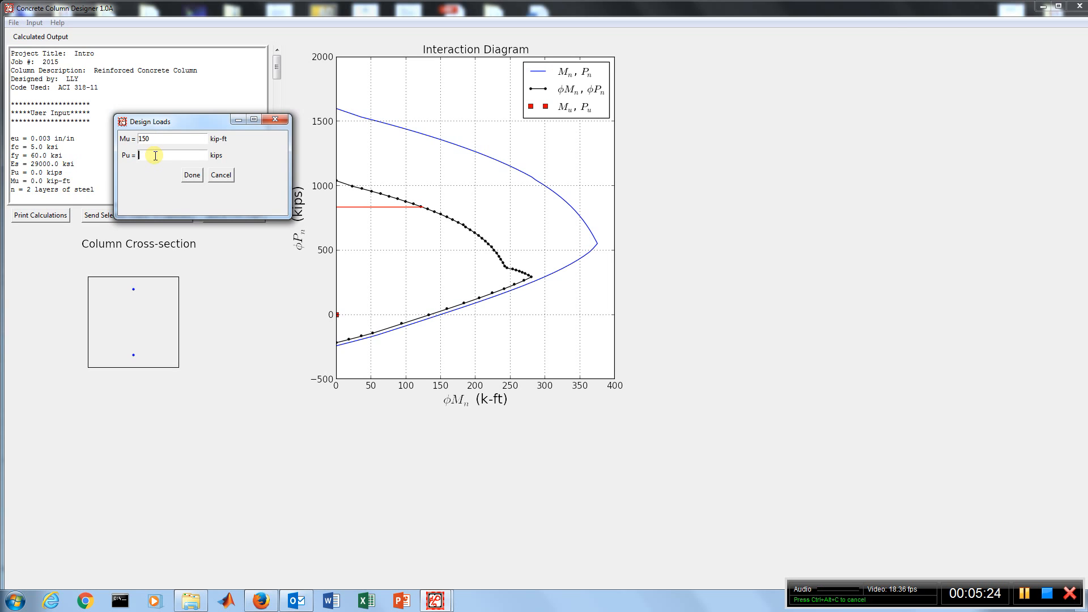
text(550)
click(191, 176)
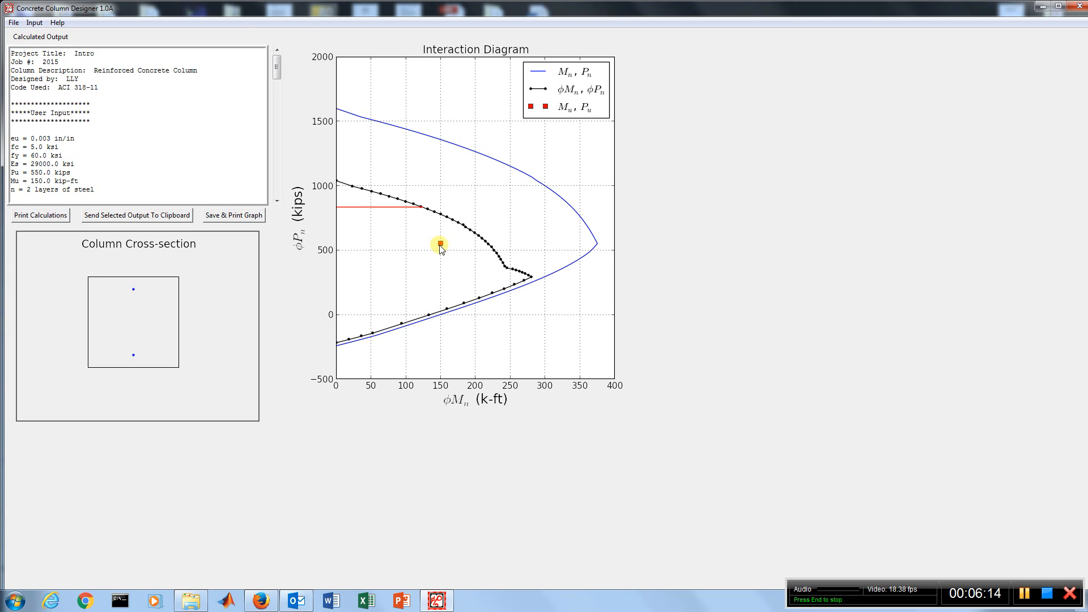
Enable flanges in the column geometry and set the section height h to 60.0 inches
click(32, 23)
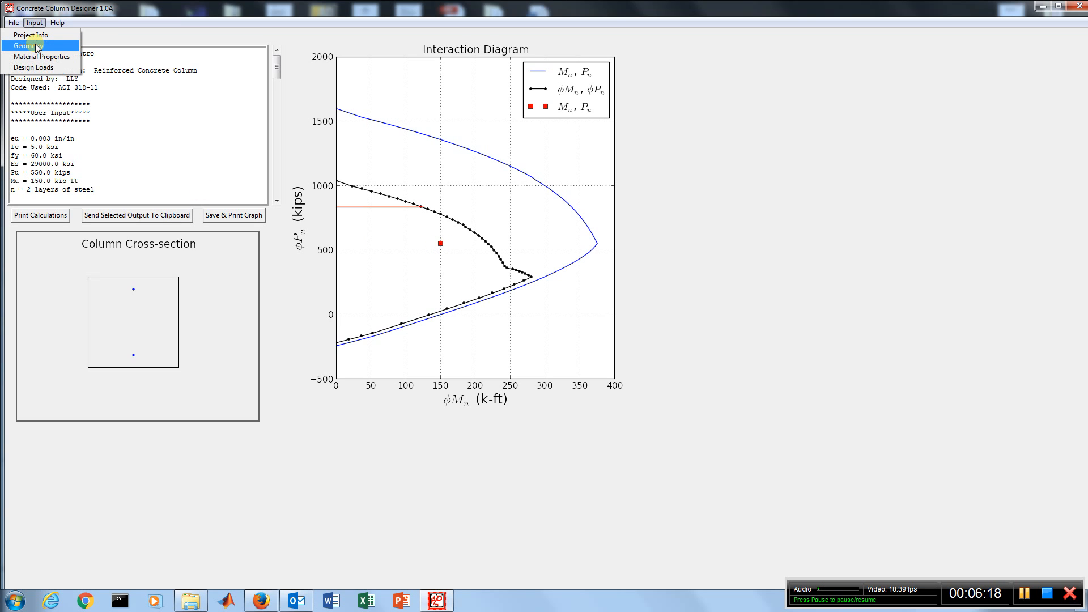
click(28, 46)
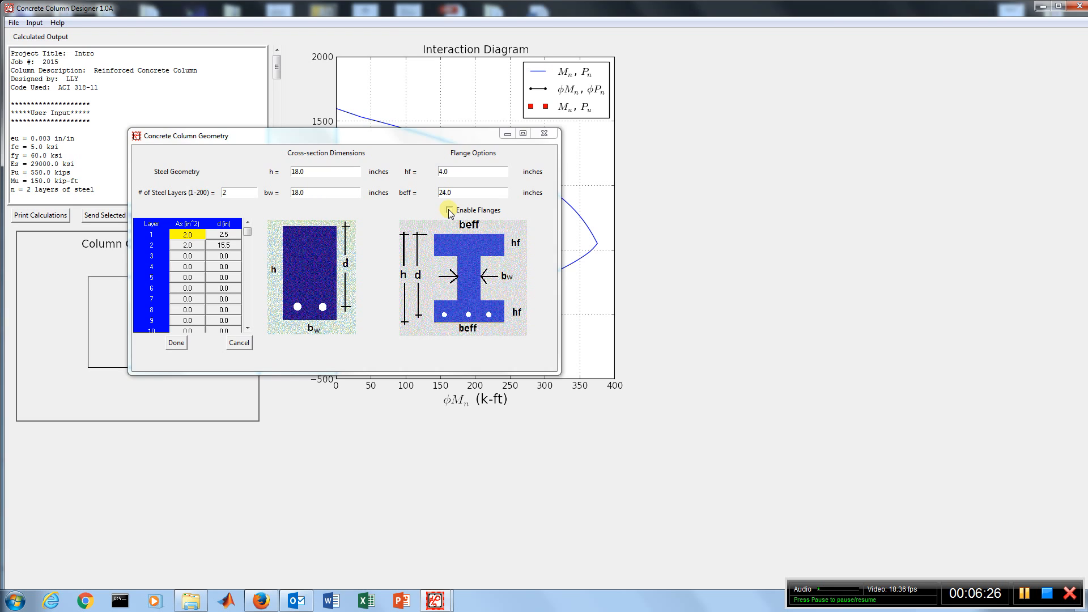
click(449, 210)
click(299, 171)
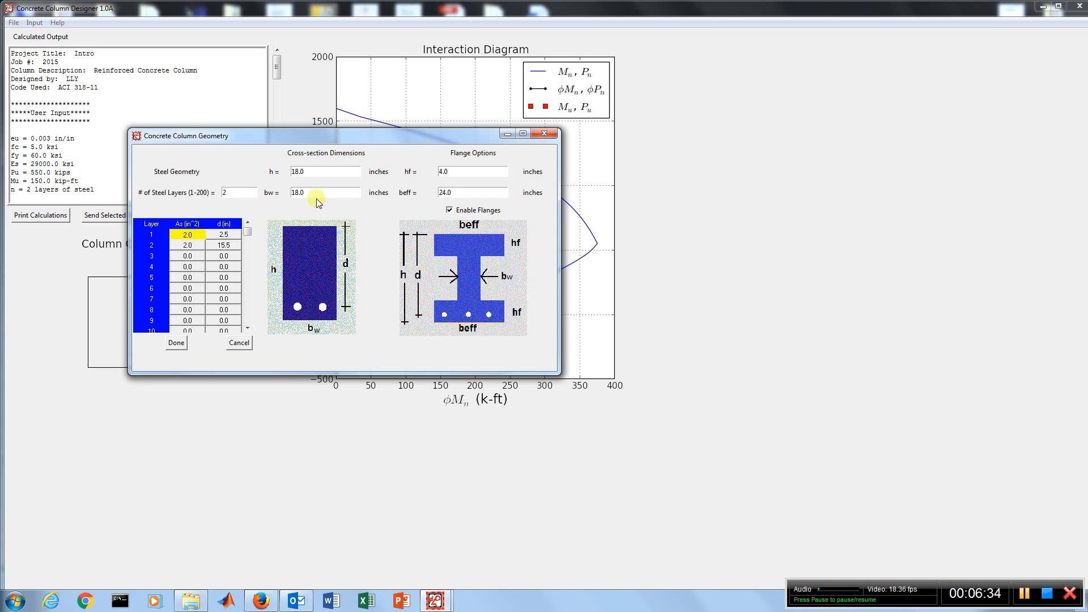
key(BackSpace)
key(BackSpace)
text(60)
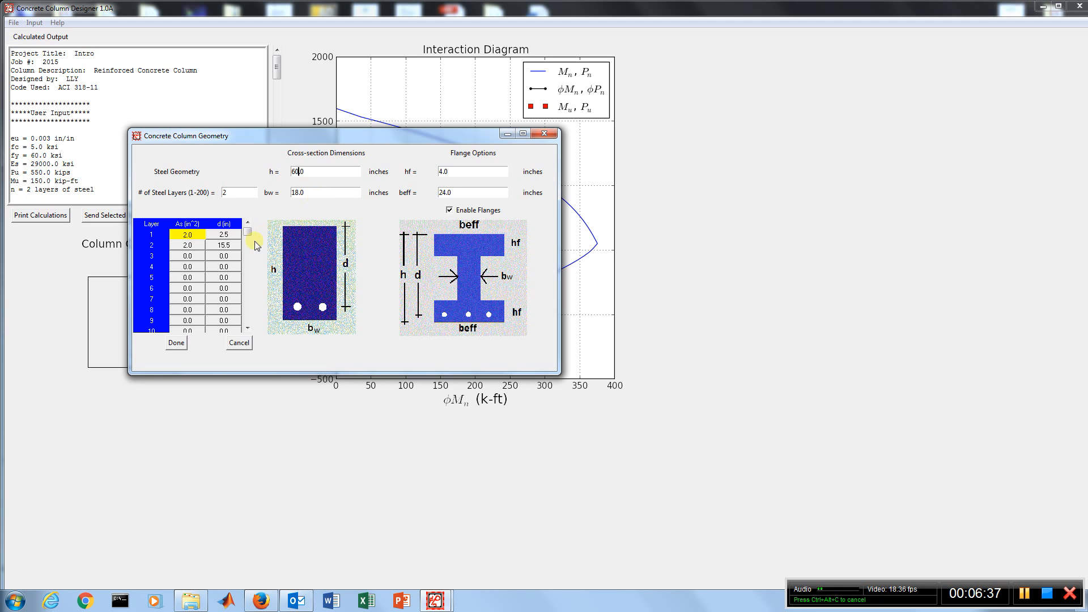
Set the layer 2 steel depth to 57.5 in and the flange thickness hf to 12.0 inches
click(227, 245)
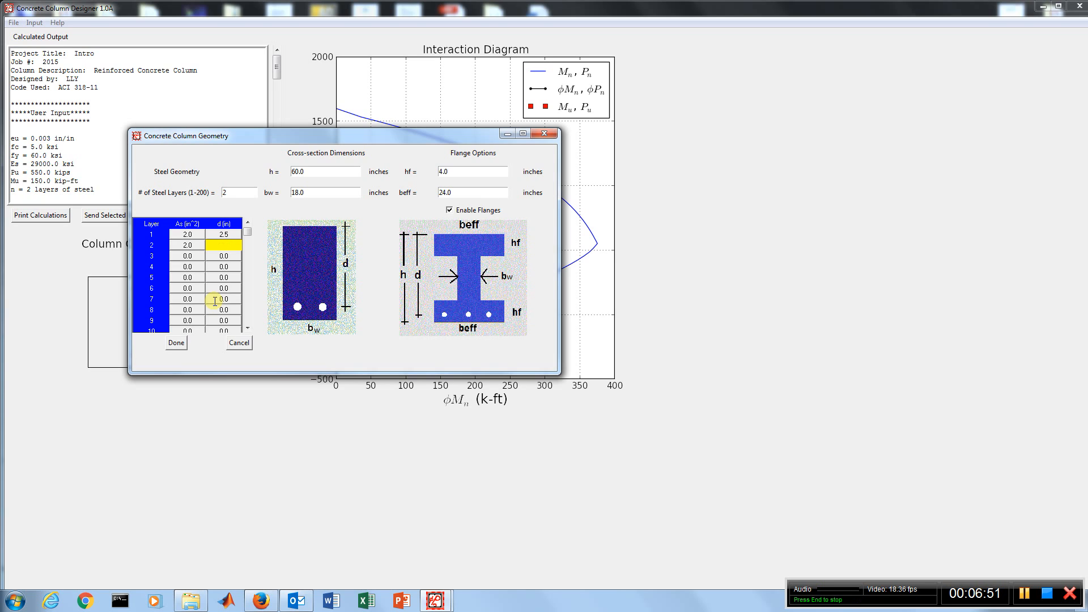
text(57.5)
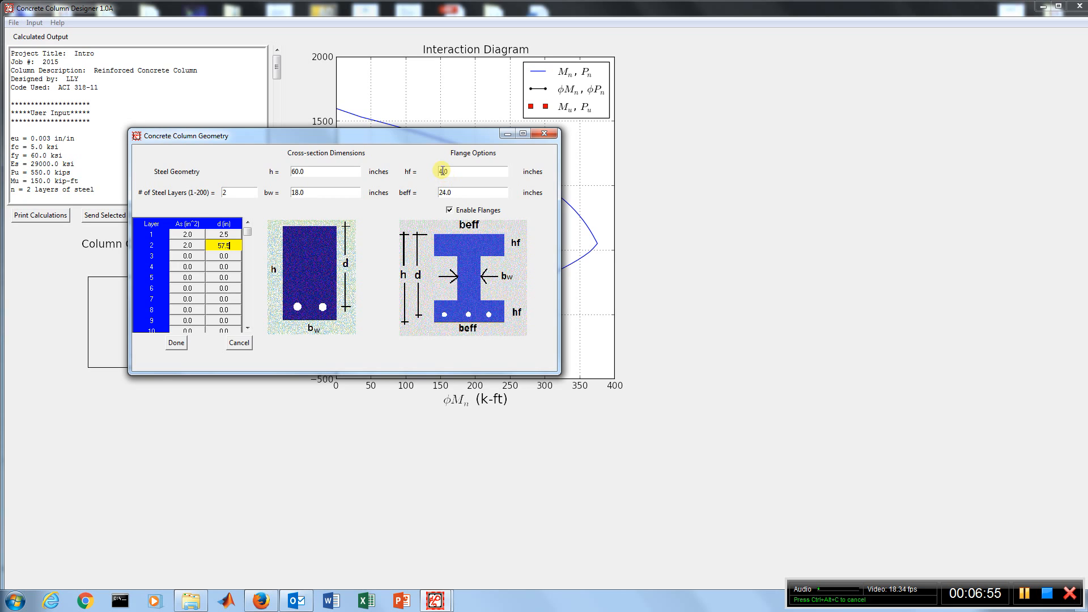
click(449, 209)
Set the flange width beff to 12.0 inches and the web width bw to 8.0 inches
click(445, 192)
key(BackSpace)
key(BackSpace)
text(12)
click(294, 193)
key(BackSpace)
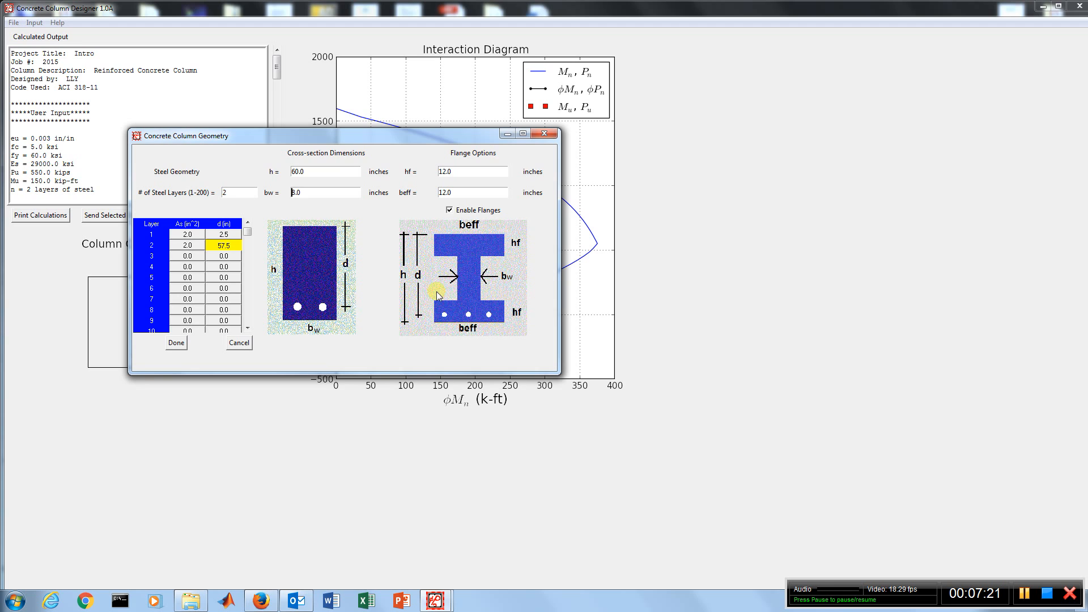
Apply the flanged column geometry to regenerate the cross-section and the interaction diagram
click(177, 344)
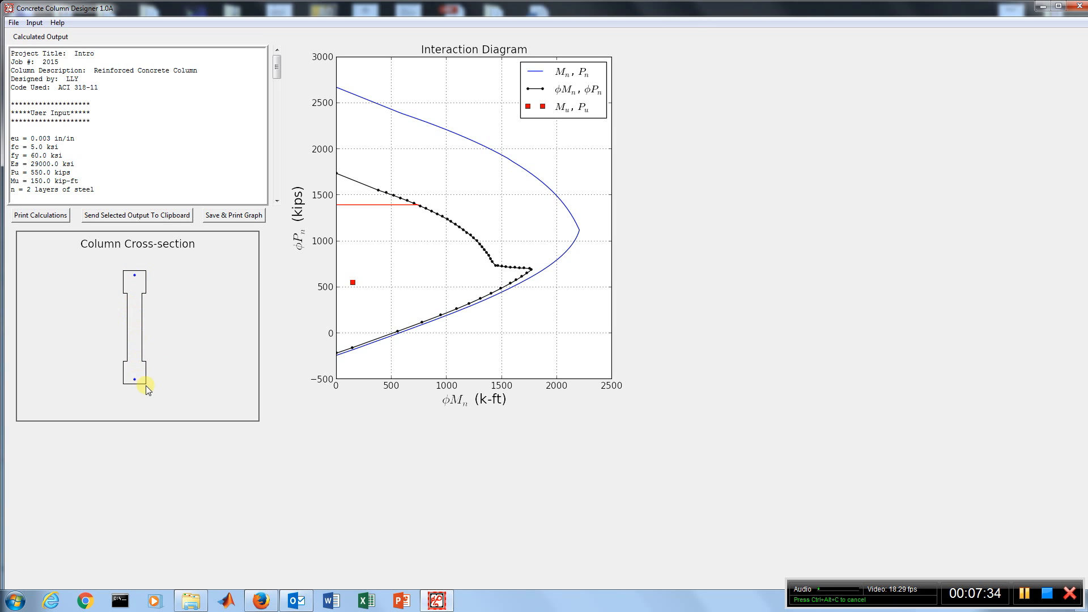
click(134, 274)
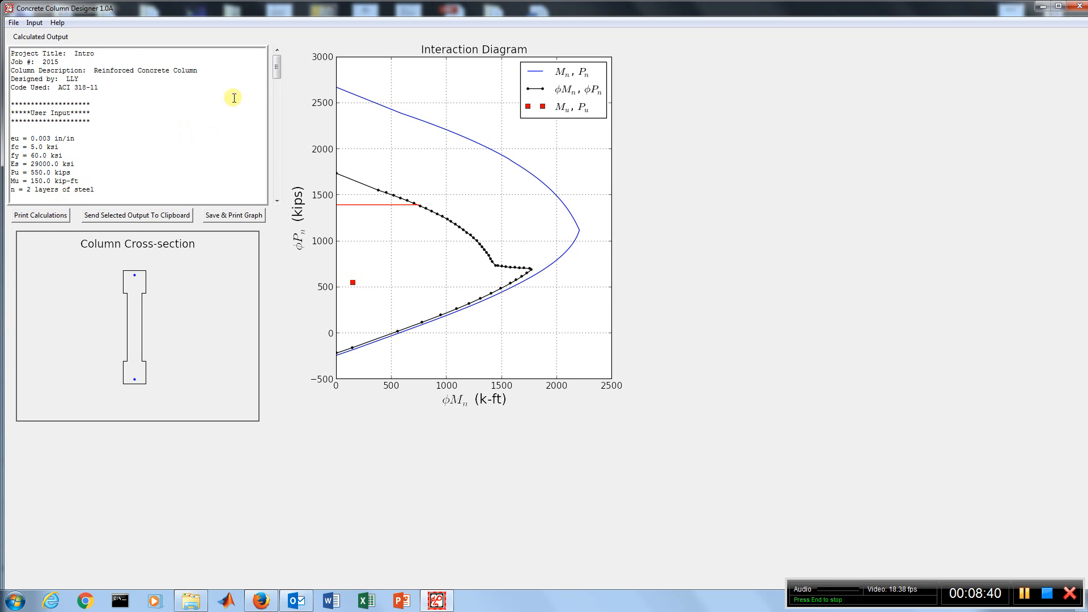
Review the interaction diagram variables in the calculated output and examine the save and print options for the graph without saving
drag(277, 64, 276, 129)
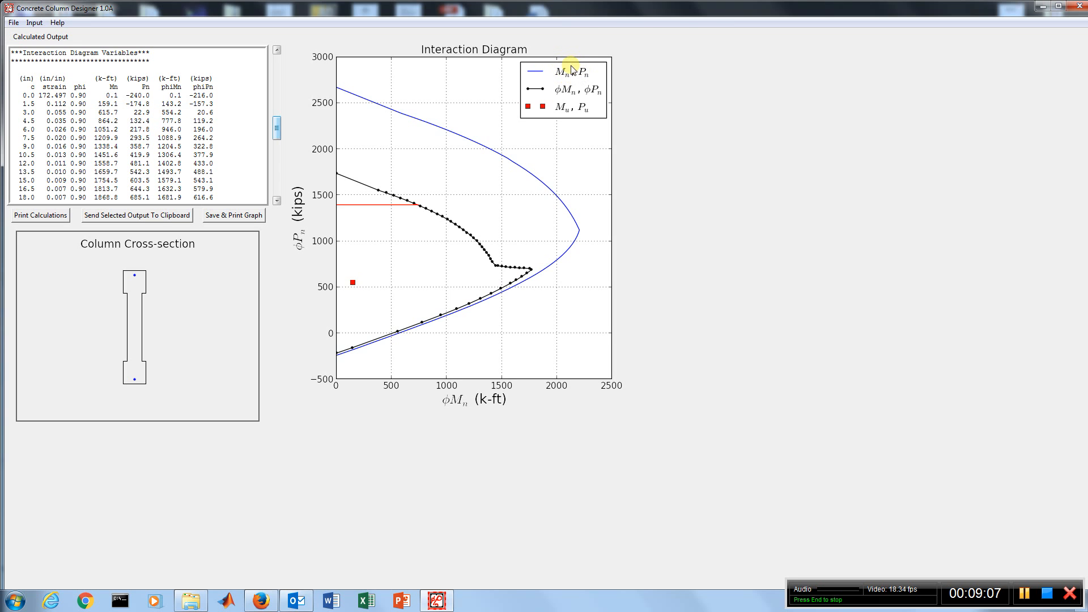
drag(277, 125, 277, 67)
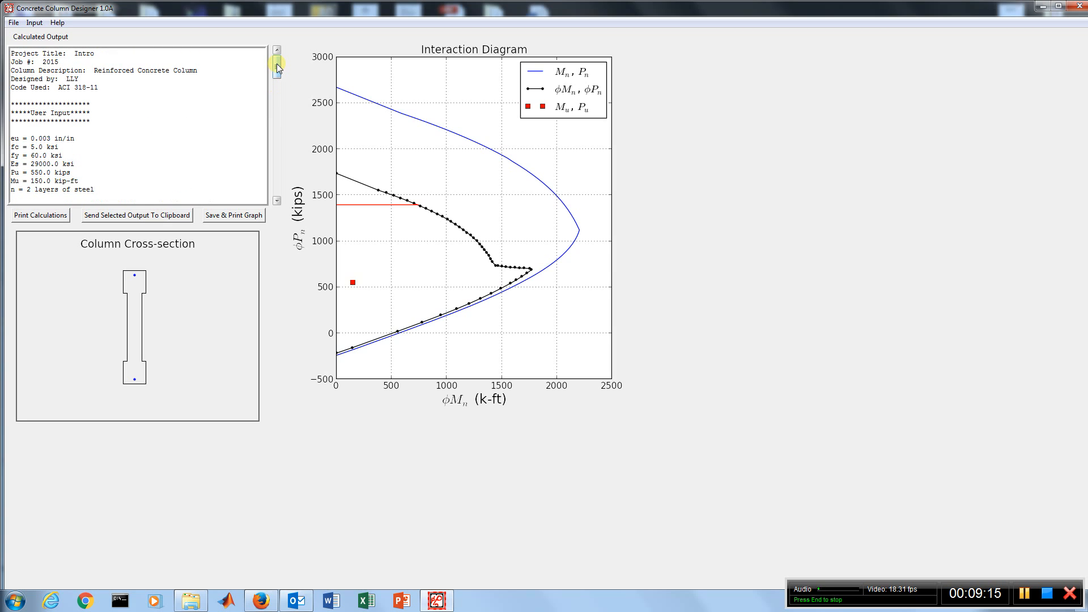
click(228, 217)
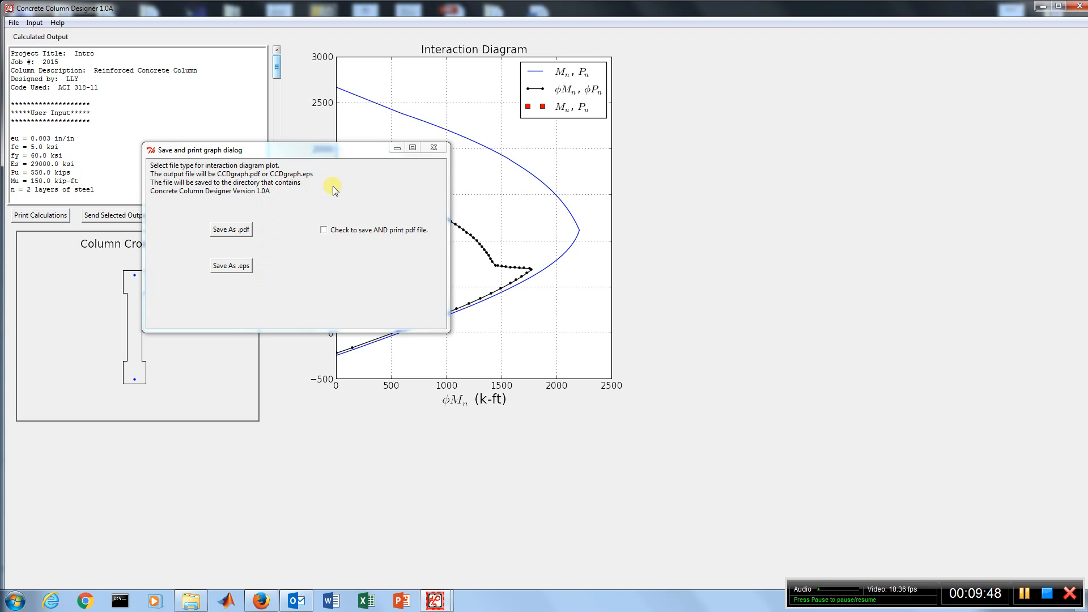
click(434, 148)
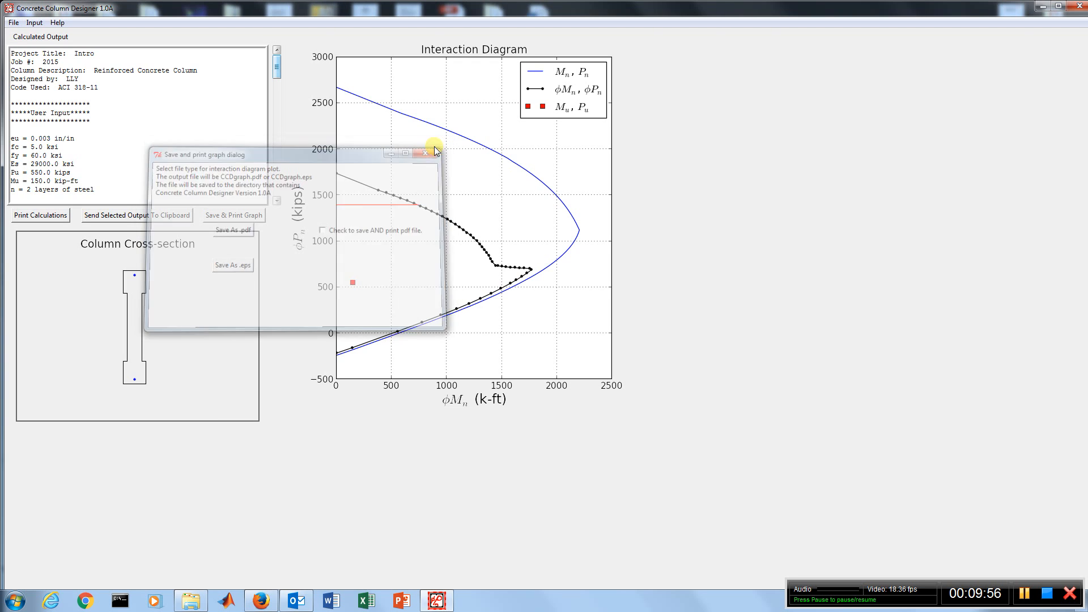